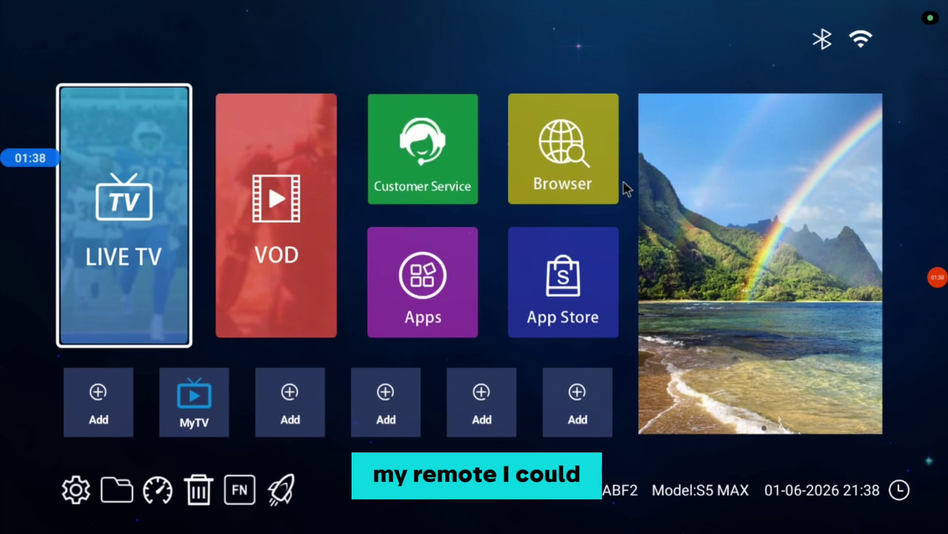
# Launch the Google app from the App Store page, backing out and relaunching it once.
pyautogui.press('Right')
pyautogui.press('Down')
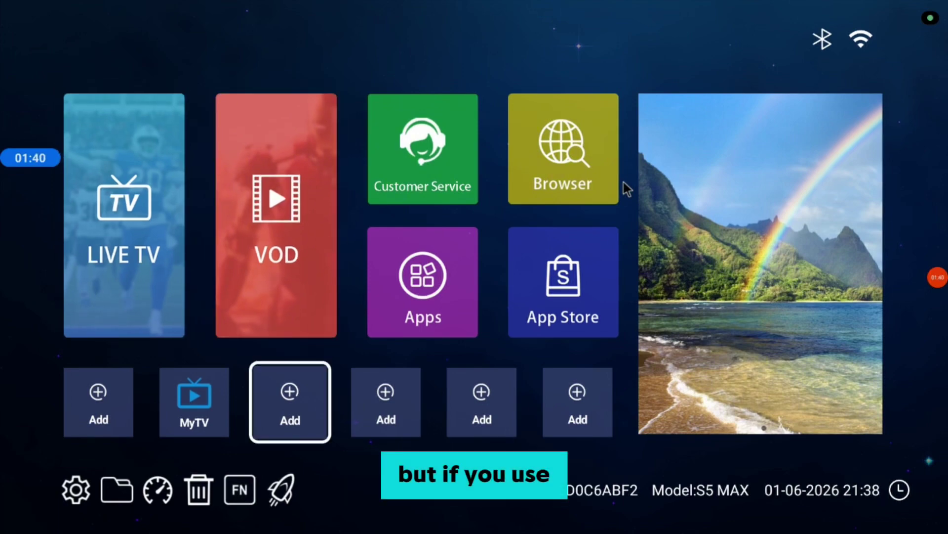
pyautogui.press('Up')
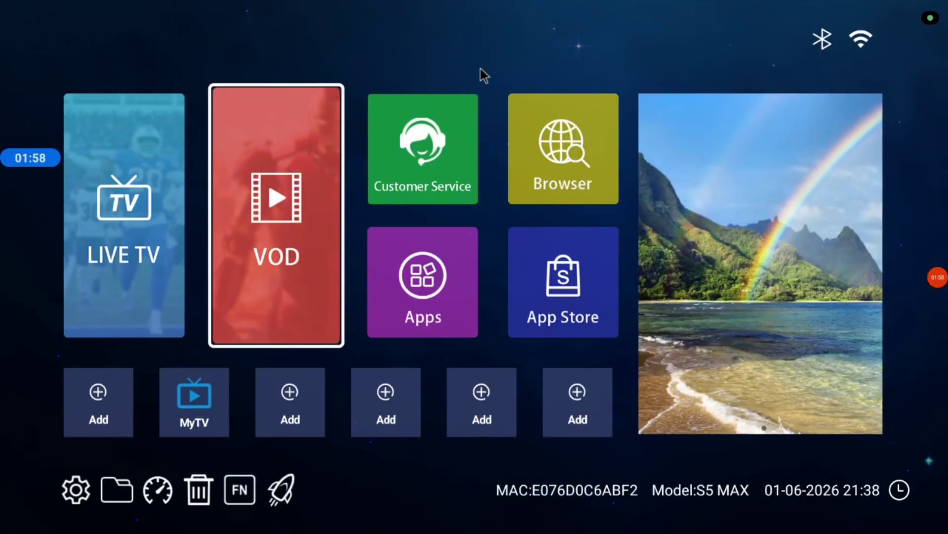
pyautogui.click(546, 290)
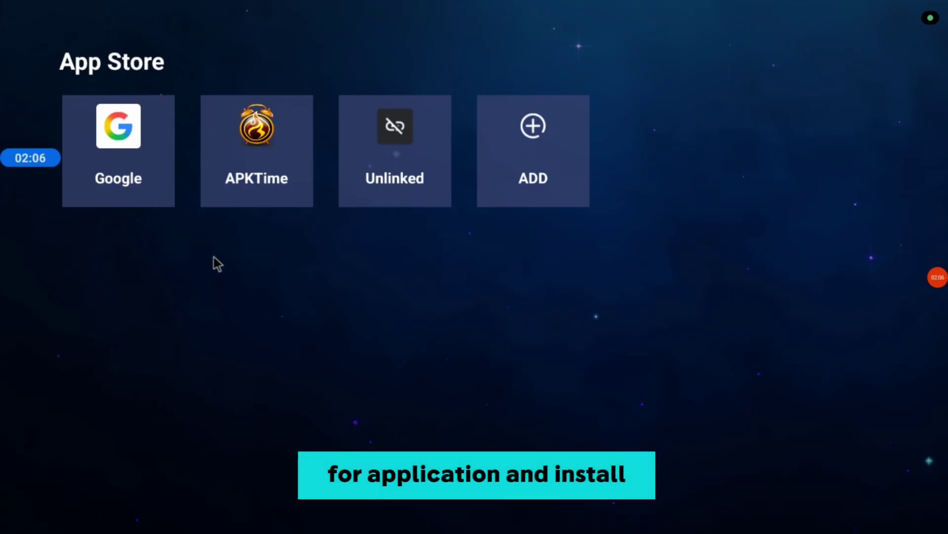
pyautogui.click(136, 183)
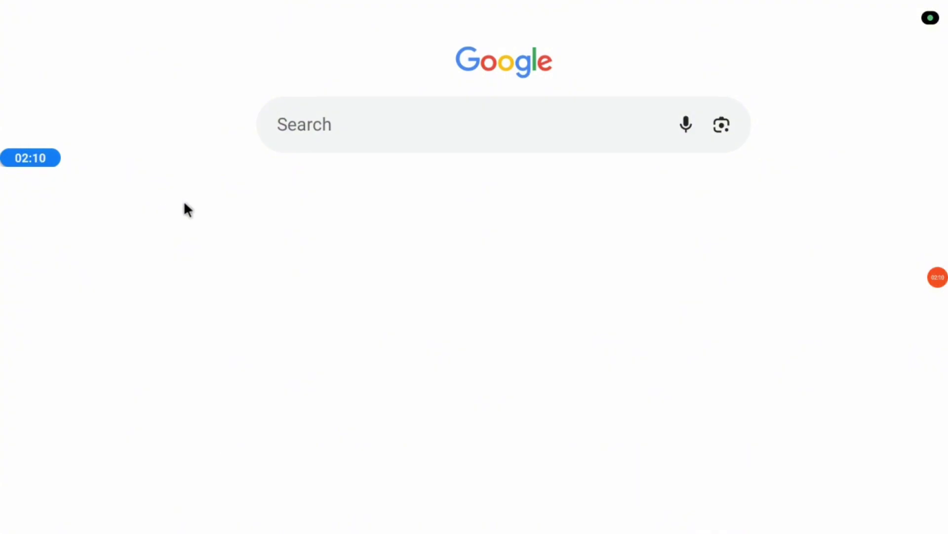
pyautogui.press('Escape')
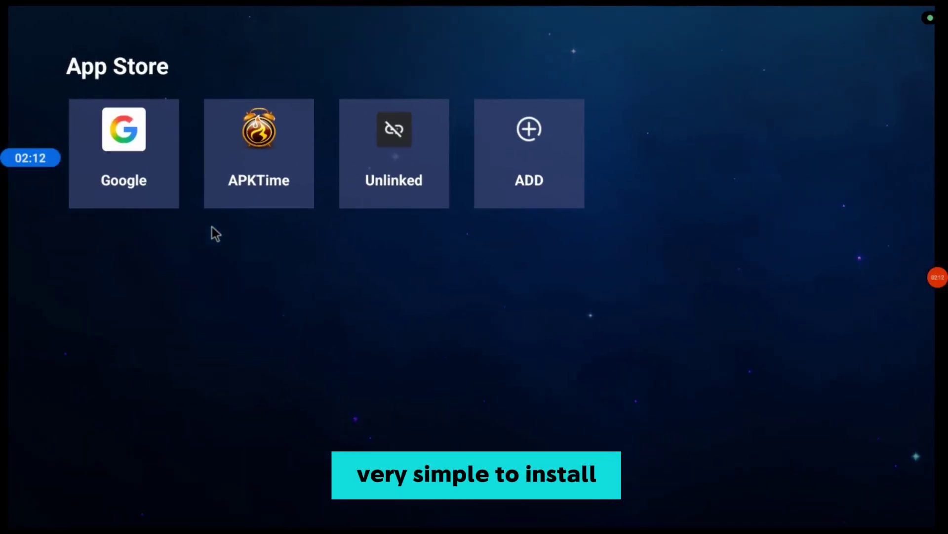
pyautogui.press('Escape')
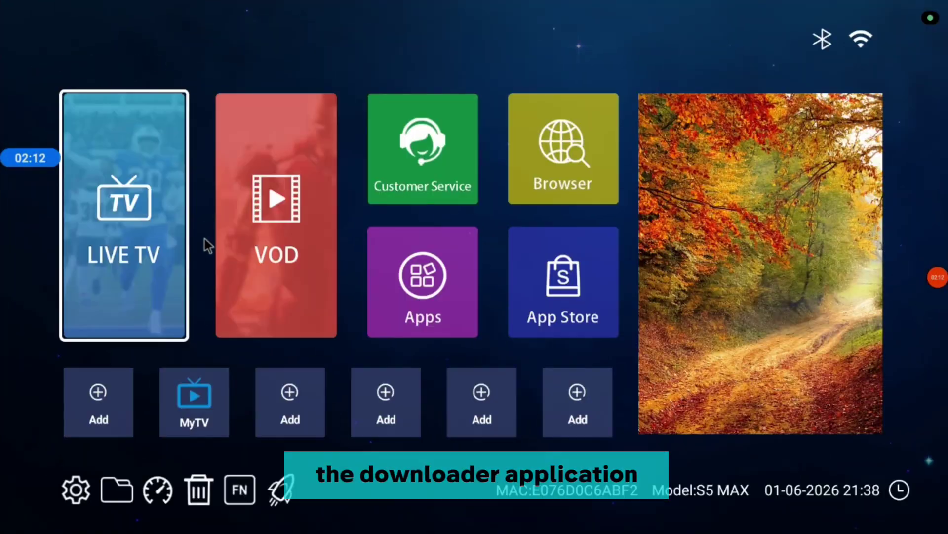
pyautogui.click(539, 286)
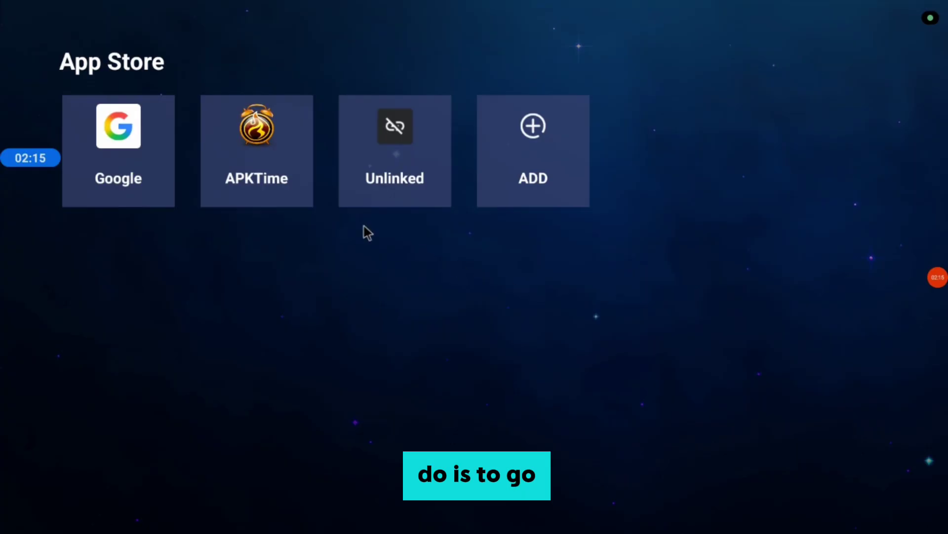
pyautogui.click(150, 178)
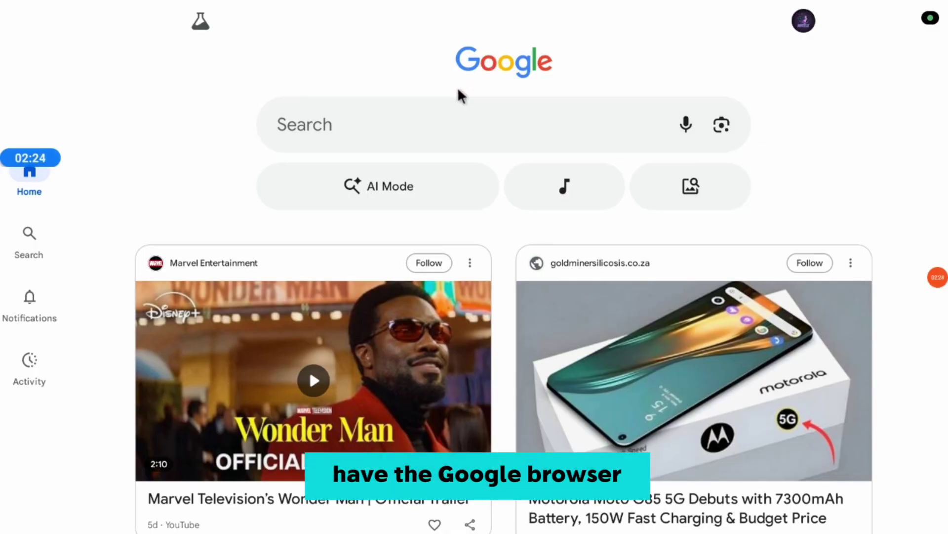
# Enter 'downloader' in the Google search box with the on-screen keyboard and run the search.
pyautogui.click(319, 115)
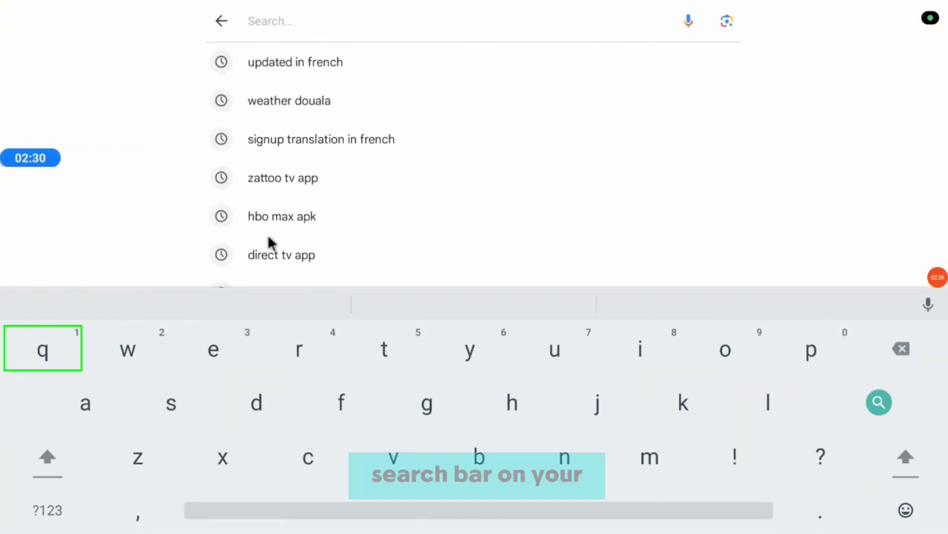
pyautogui.click(258, 400)
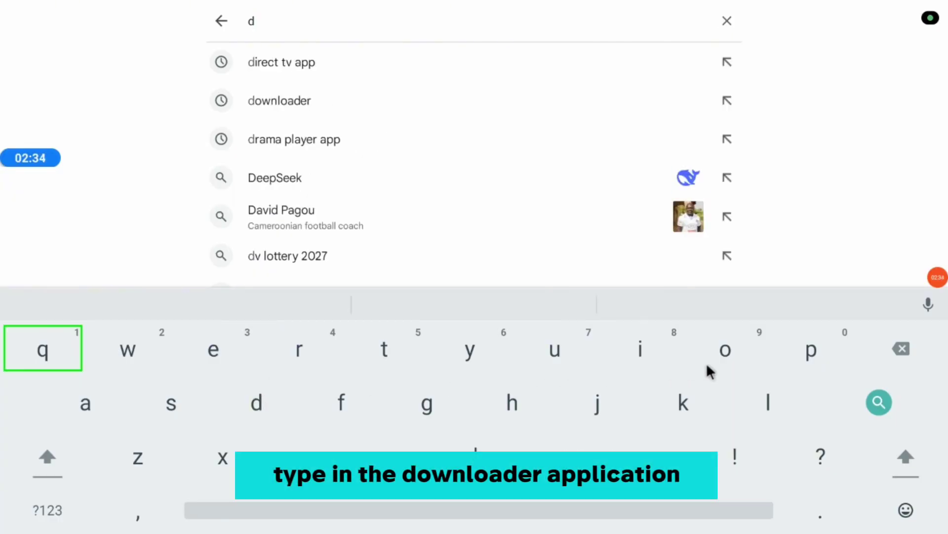
pyautogui.click(743, 354)
pyautogui.click(127, 356)
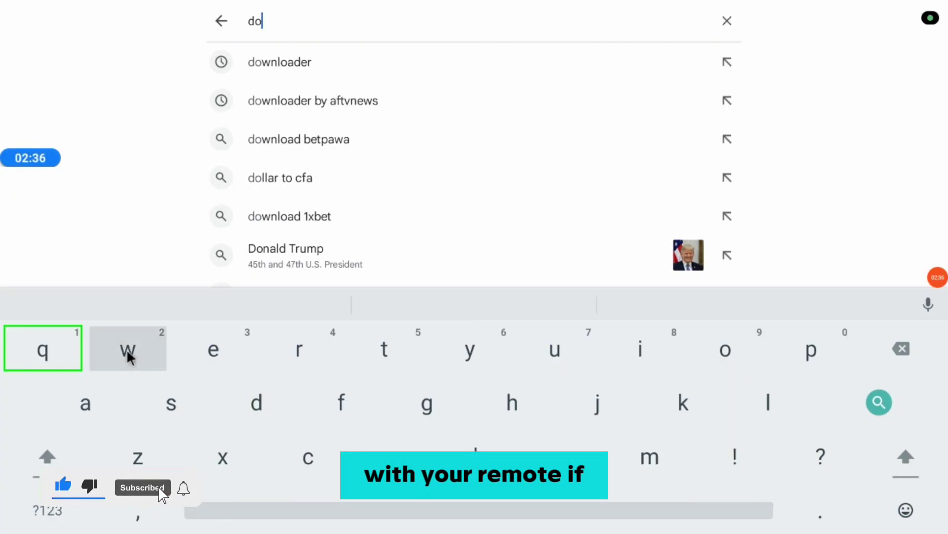
pyautogui.click(565, 456)
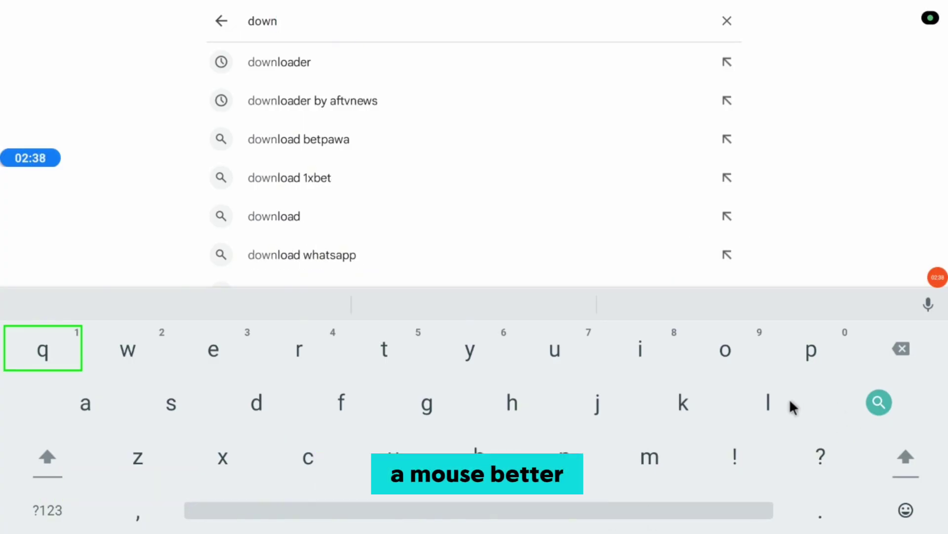
pyautogui.click(767, 419)
pyautogui.click(745, 373)
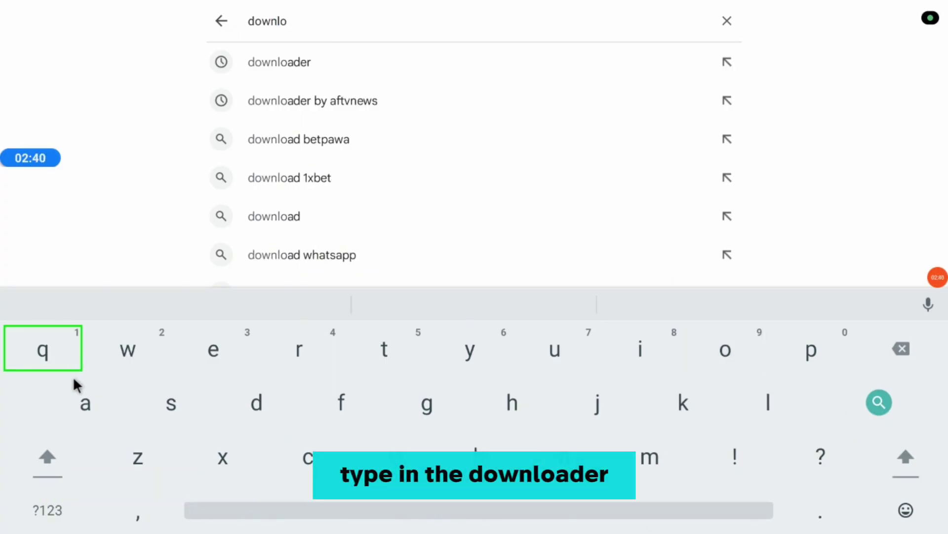
pyautogui.click(81, 410)
pyautogui.click(269, 415)
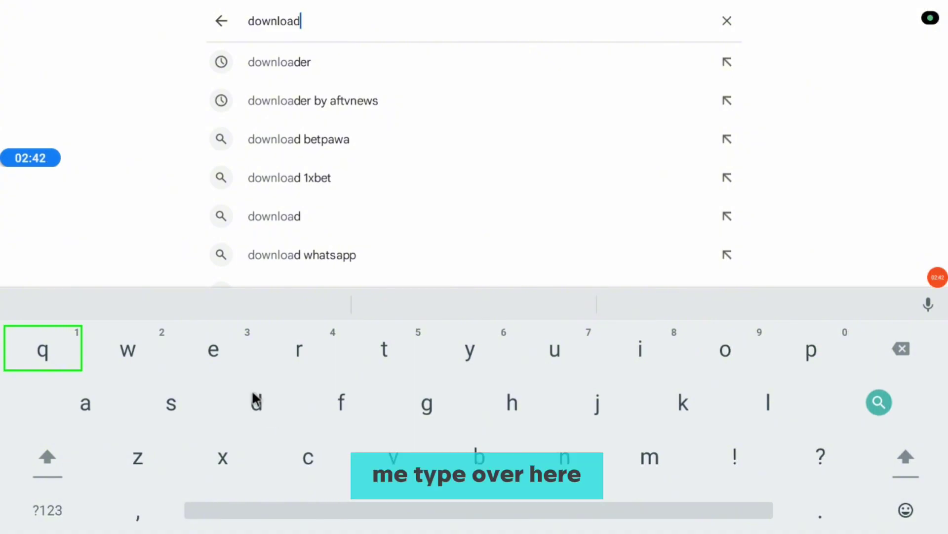
pyautogui.click(223, 360)
pyautogui.click(288, 364)
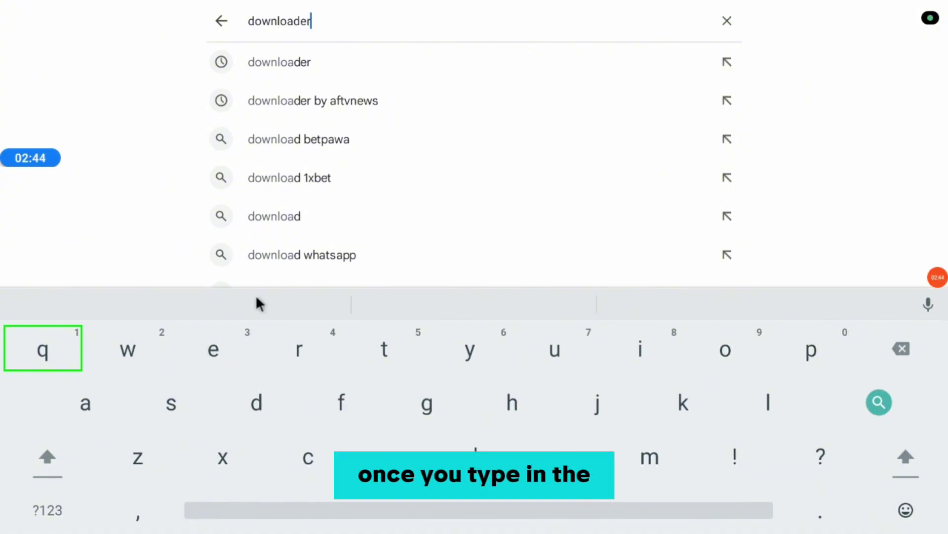
pyautogui.click(297, 64)
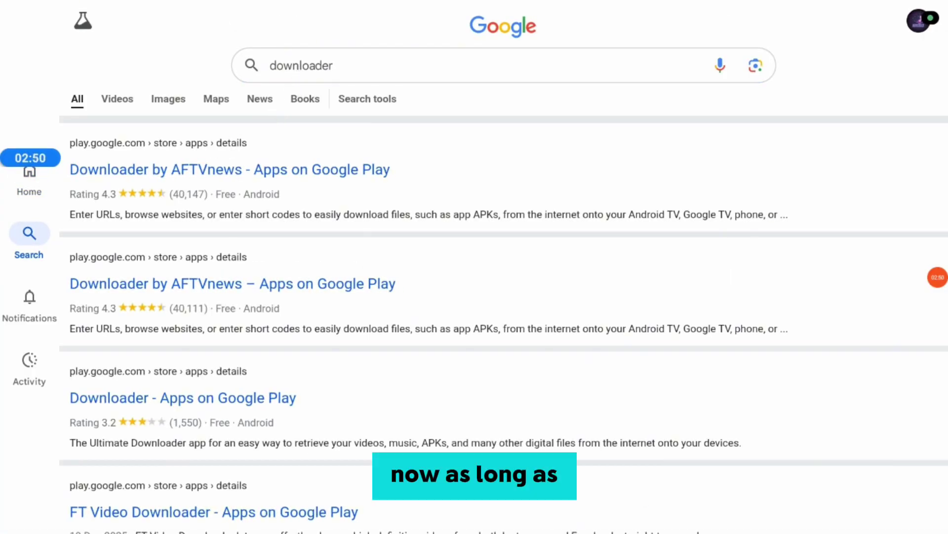
# Open the 'Downloader by AFTVnews - Apps on Google Play' result, reopening it after going back.
pyautogui.click(192, 177)
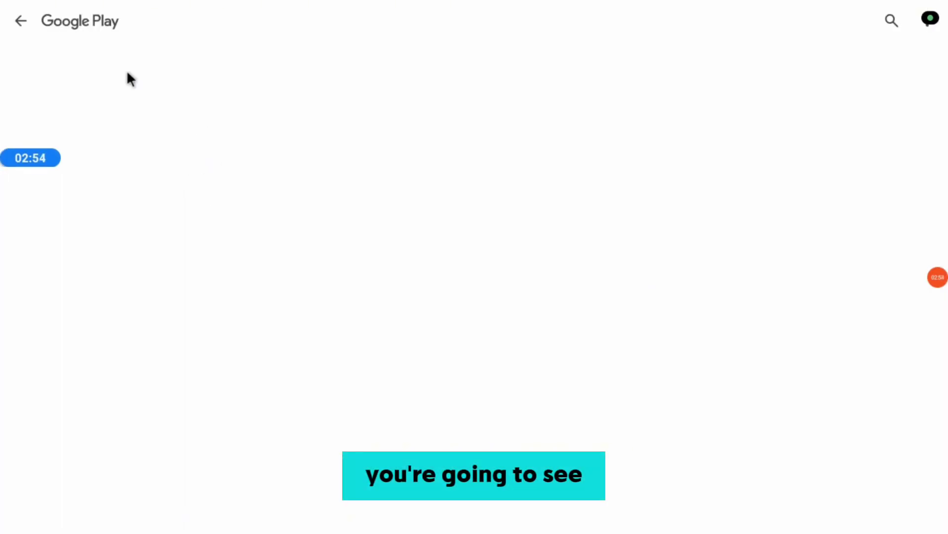
pyautogui.hotkey('alt', 'Left')
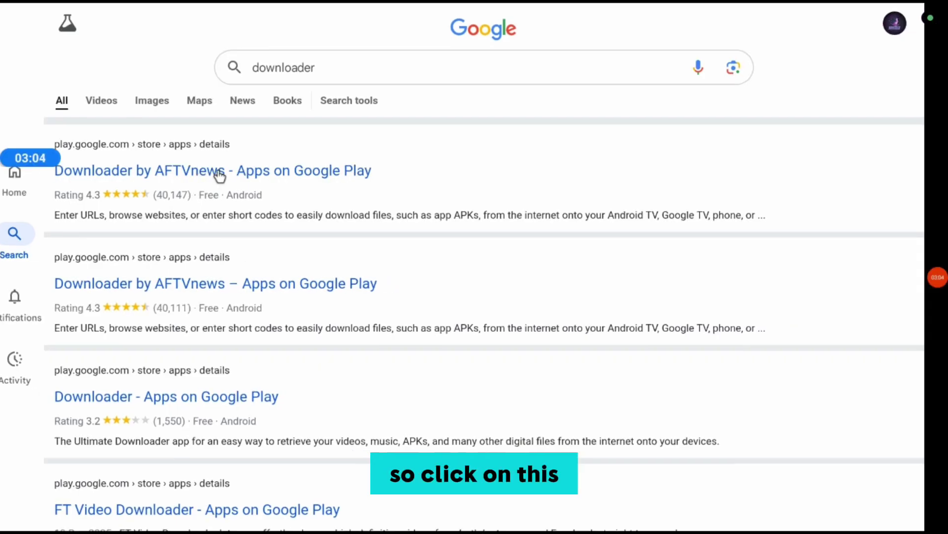
pyautogui.click(220, 174)
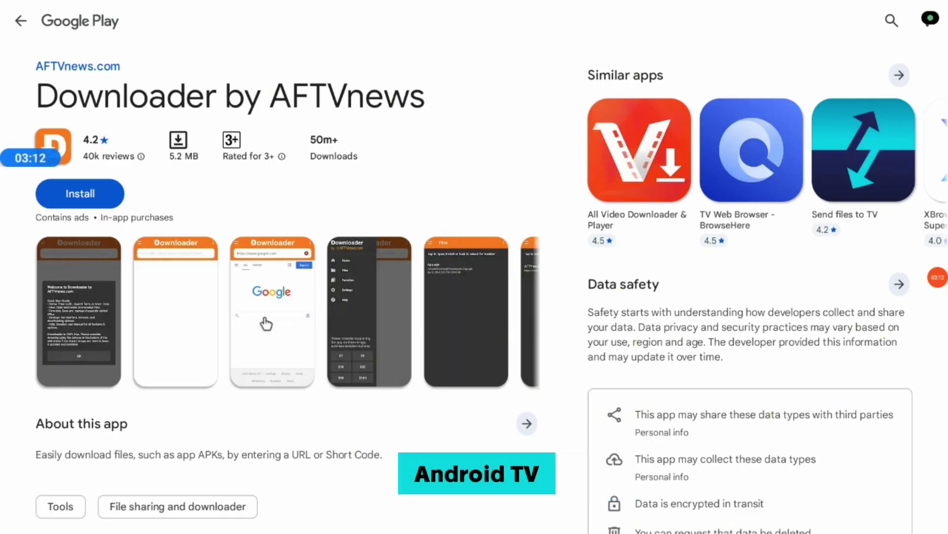
# Install Downloader by AFTVnews and go back to the 'downloader' search results.
pyautogui.click(88, 194)
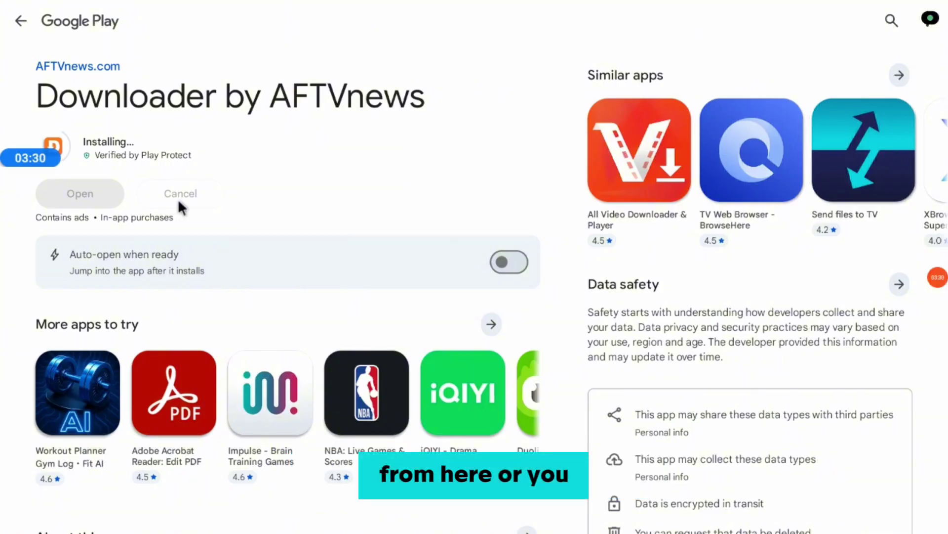
pyautogui.press('Escape')
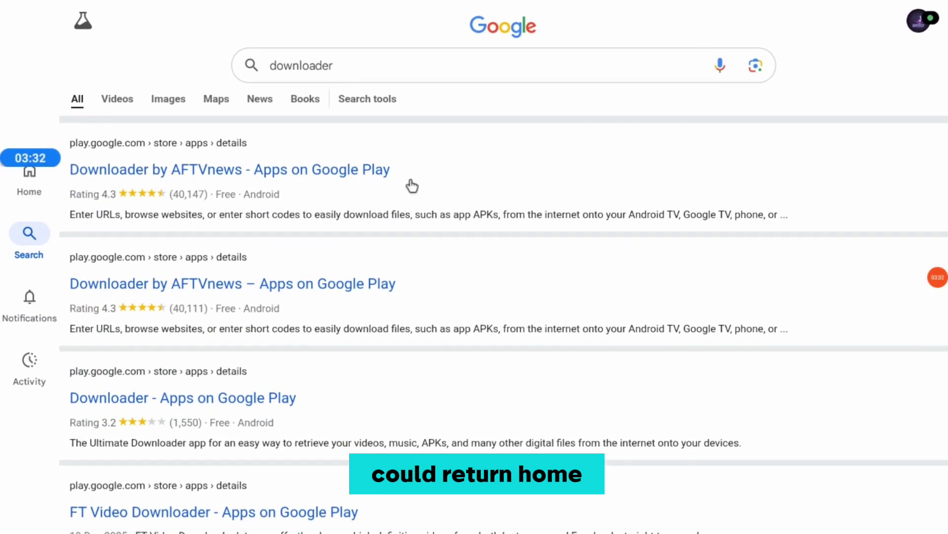
# Leave Google for the home screen and reopen the App Store page showing the Downloader tile.
pyautogui.press('Escape')
pyautogui.press('Escape')
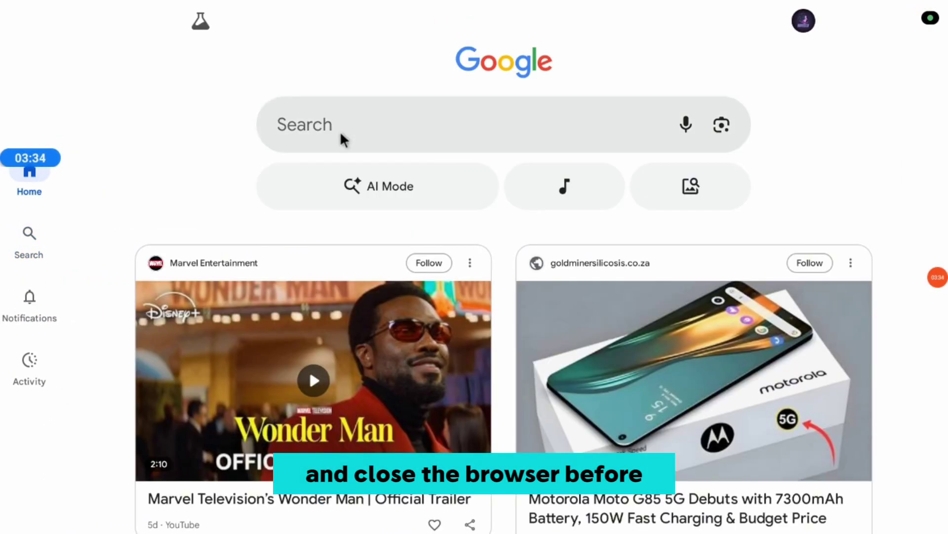
pyautogui.press('Escape')
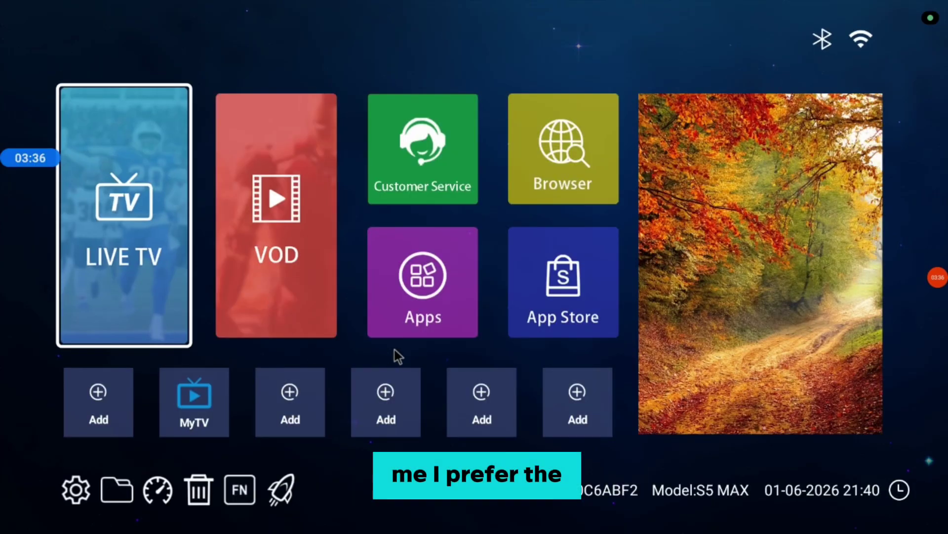
pyautogui.click(603, 308)
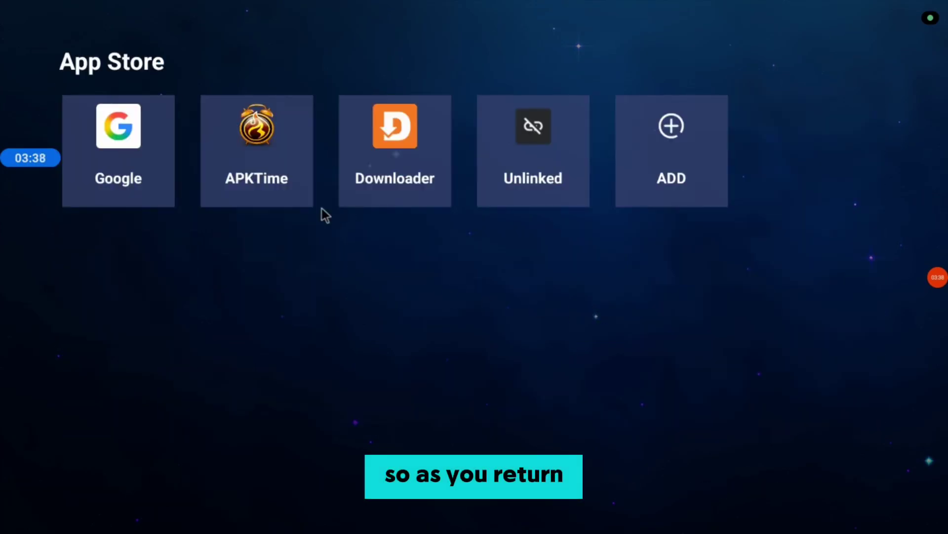
# Launch Downloader, dismiss its welcome guide with OK, and select the URL or short code box.
pyautogui.click(410, 174)
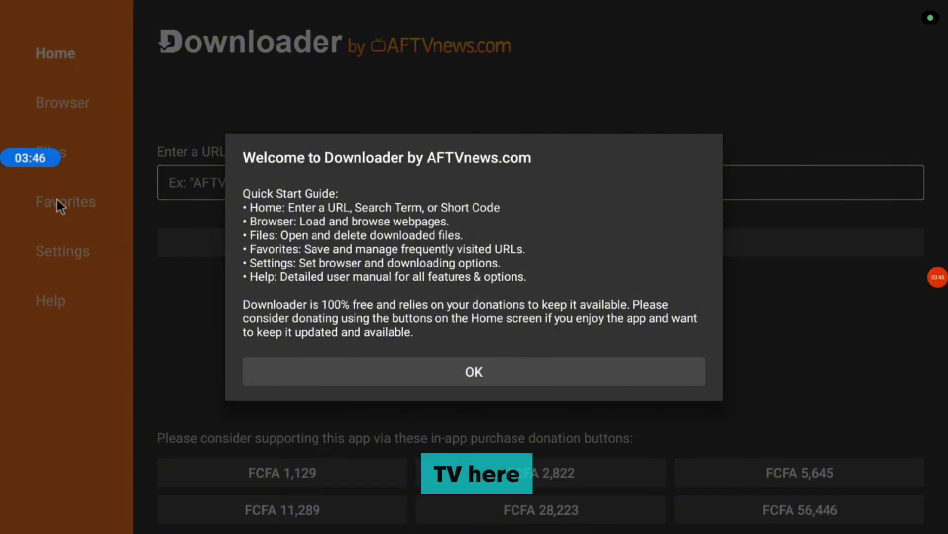
pyautogui.click(461, 378)
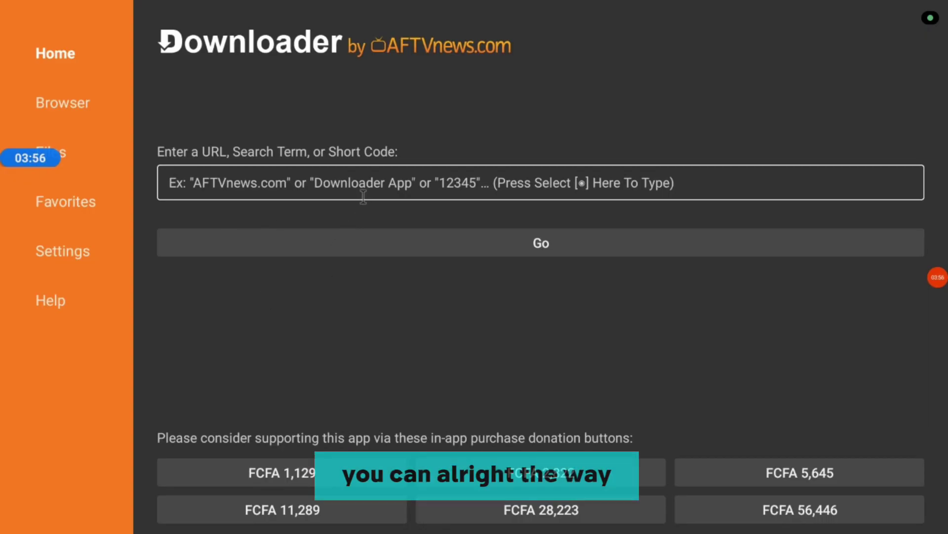
pyautogui.click(313, 183)
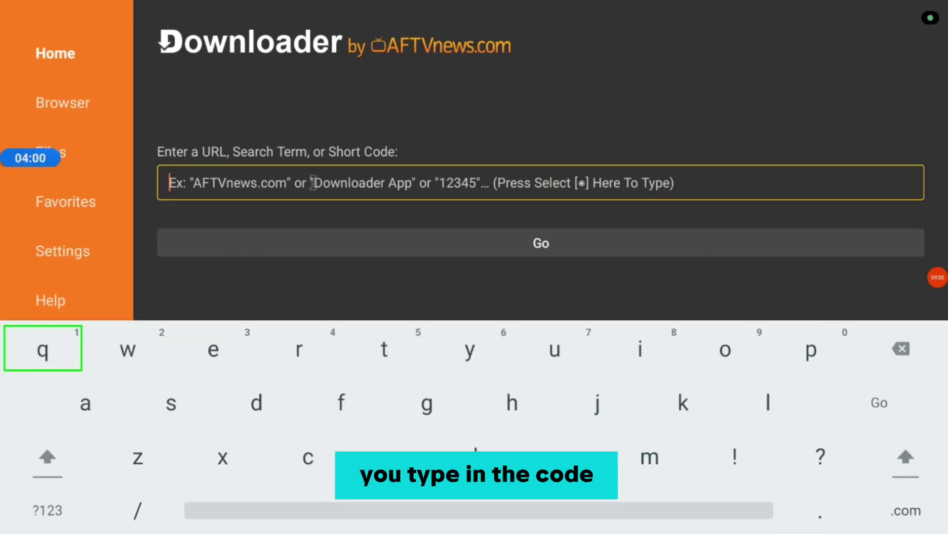